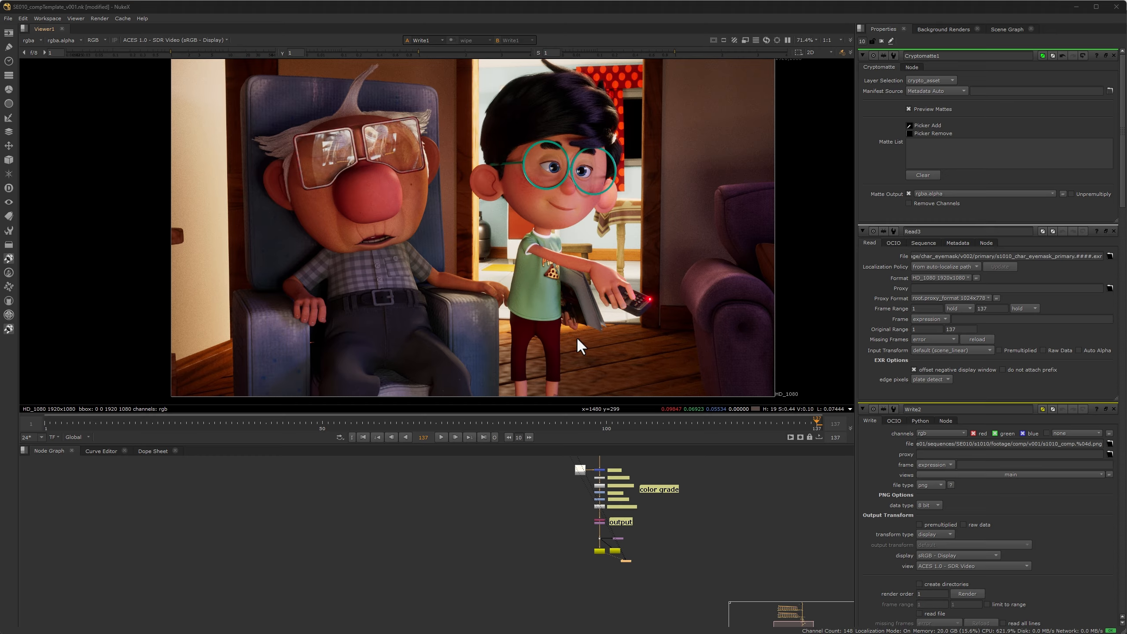
Step: Navigate the node graph to the Cryptomatte node and view its output in the viewer
scroll(524, 494, up, 8)
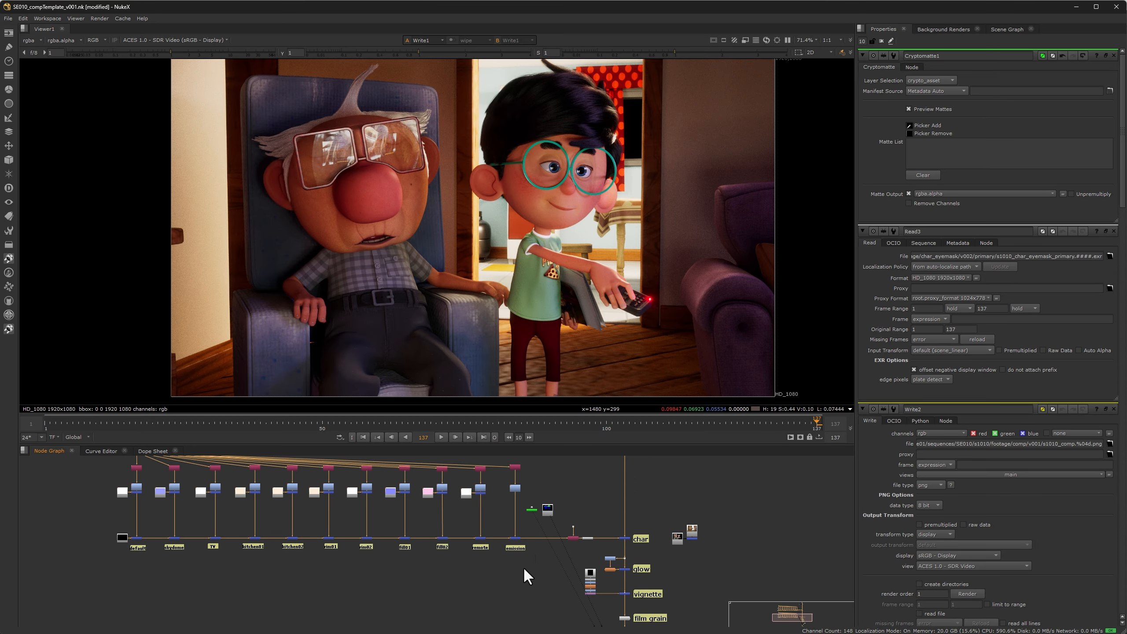
middle_drag(574, 508, 522, 501)
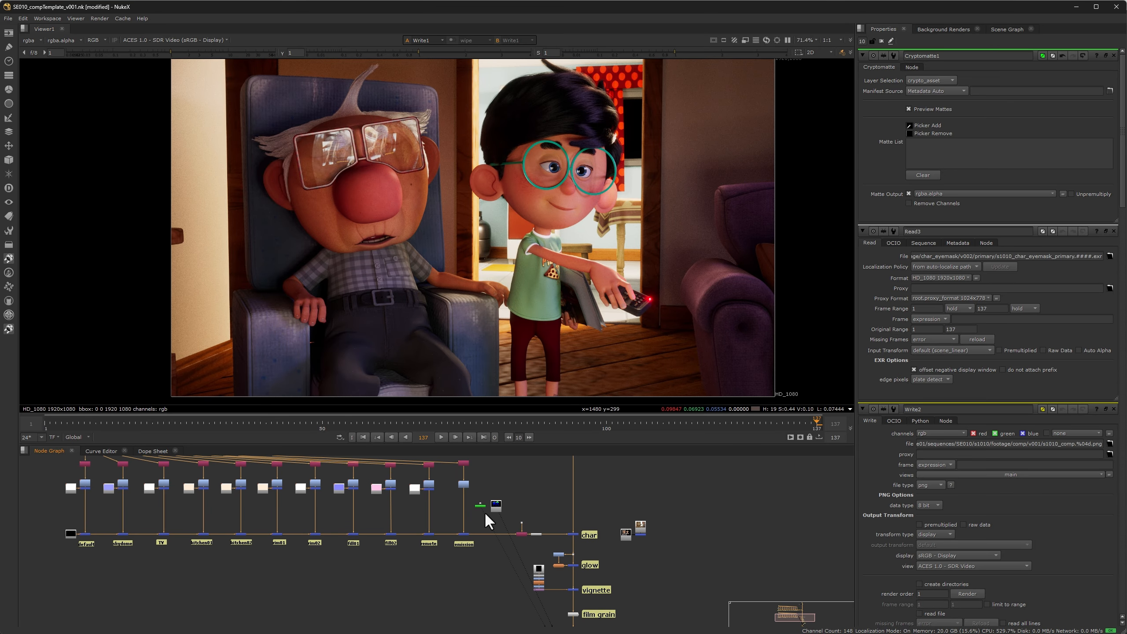
scroll(474, 515, up, 3)
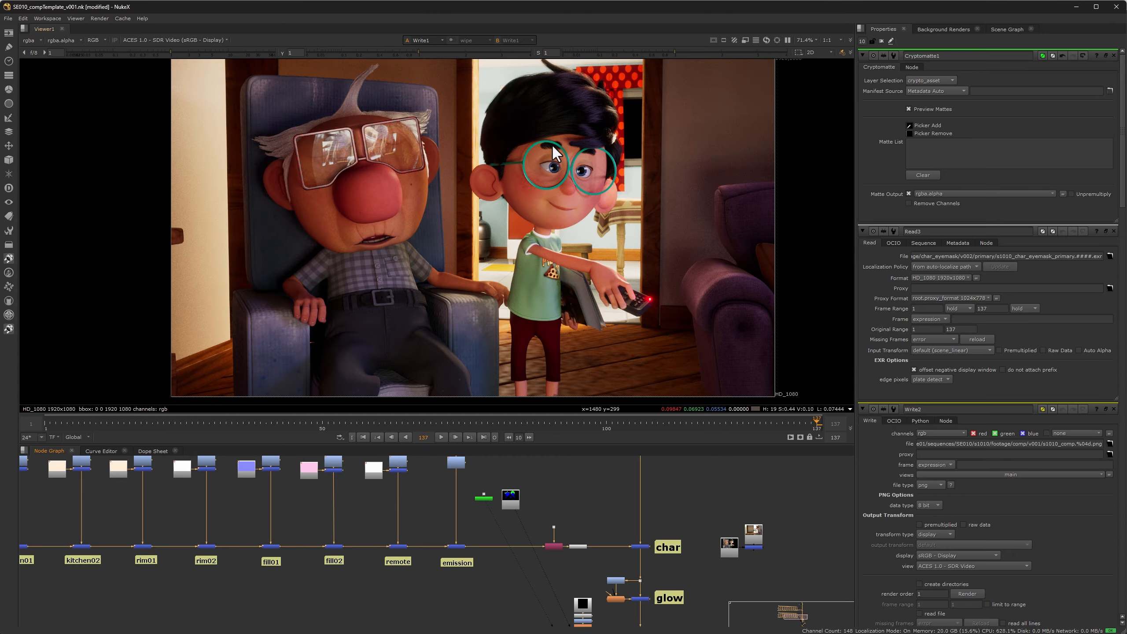
middle_drag(560, 495, 641, 522)
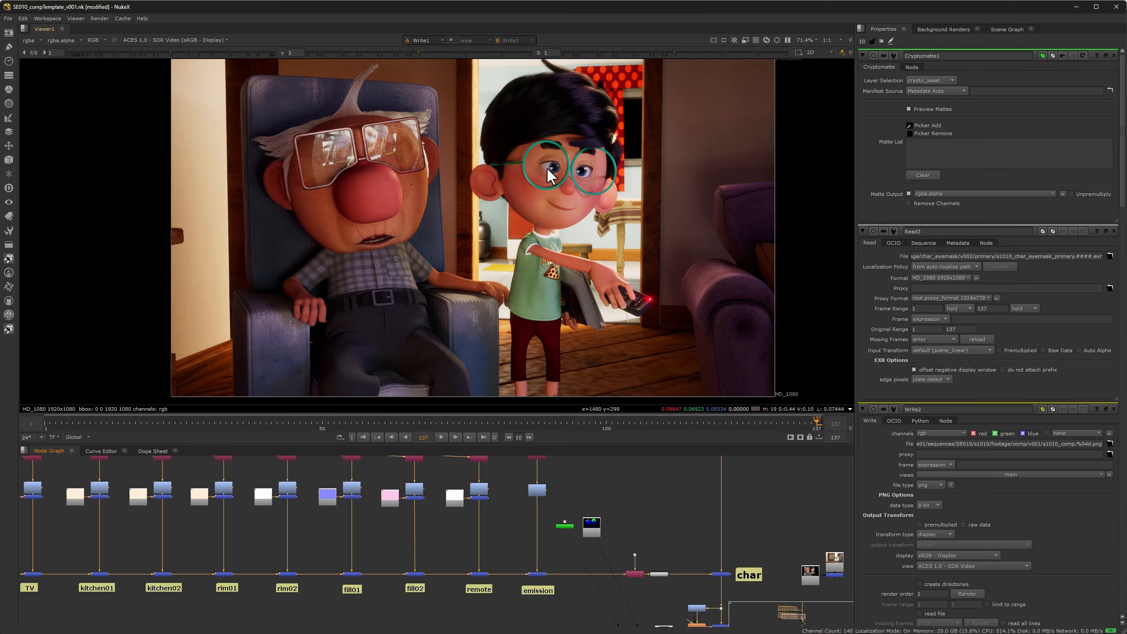
scroll(572, 523, up, 5)
key(1)
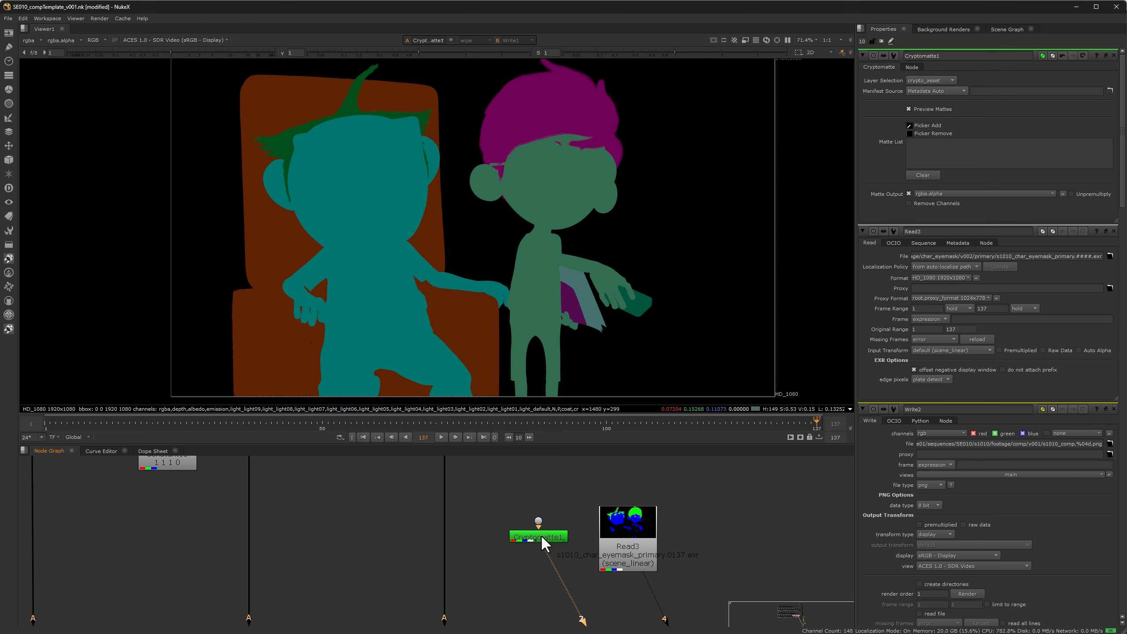
Step: Switch the Cryptomatte layer selection to crypto_material, then to crypto_object
click(921, 80)
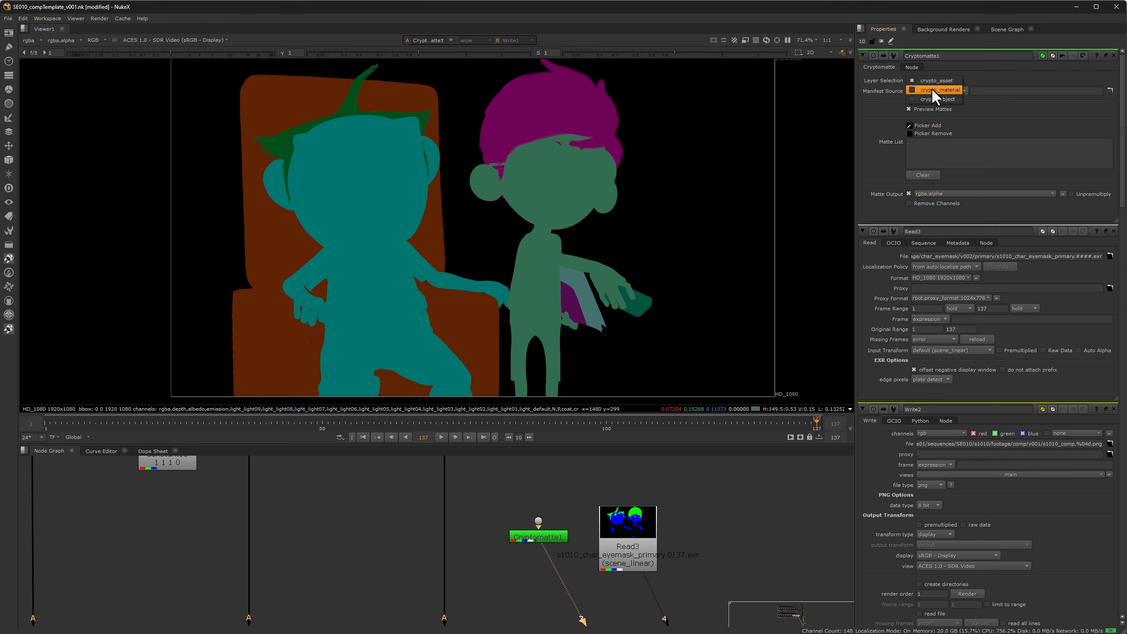
click(932, 90)
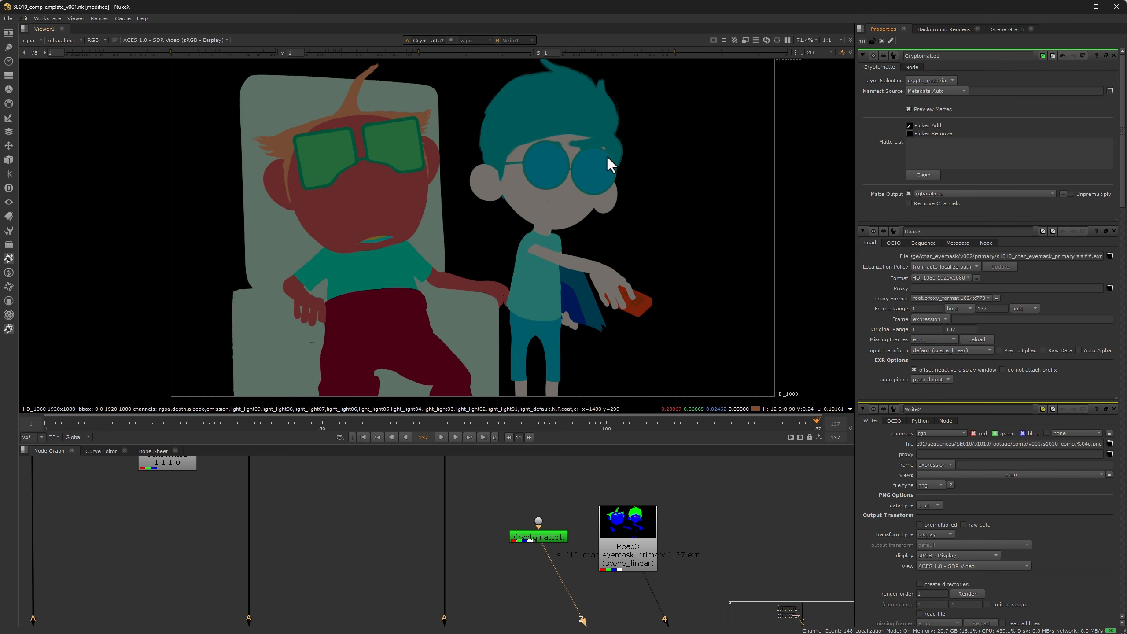
click(926, 81)
click(931, 90)
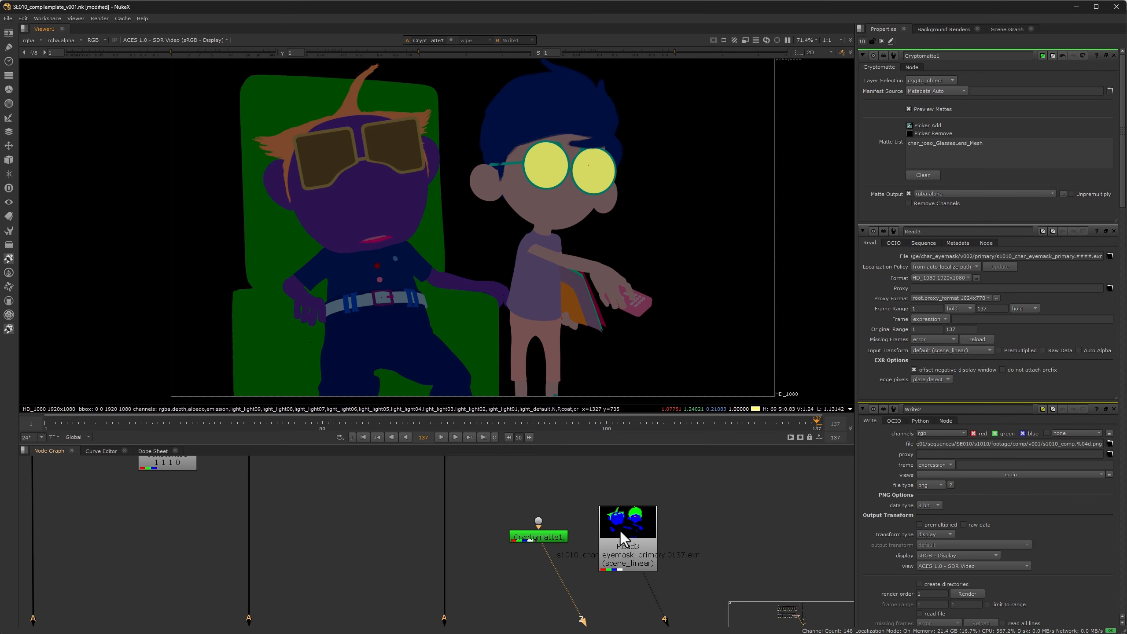
Step: View the eye mask Read node in the viewer and zoom in on the characters' eyes
key(2)
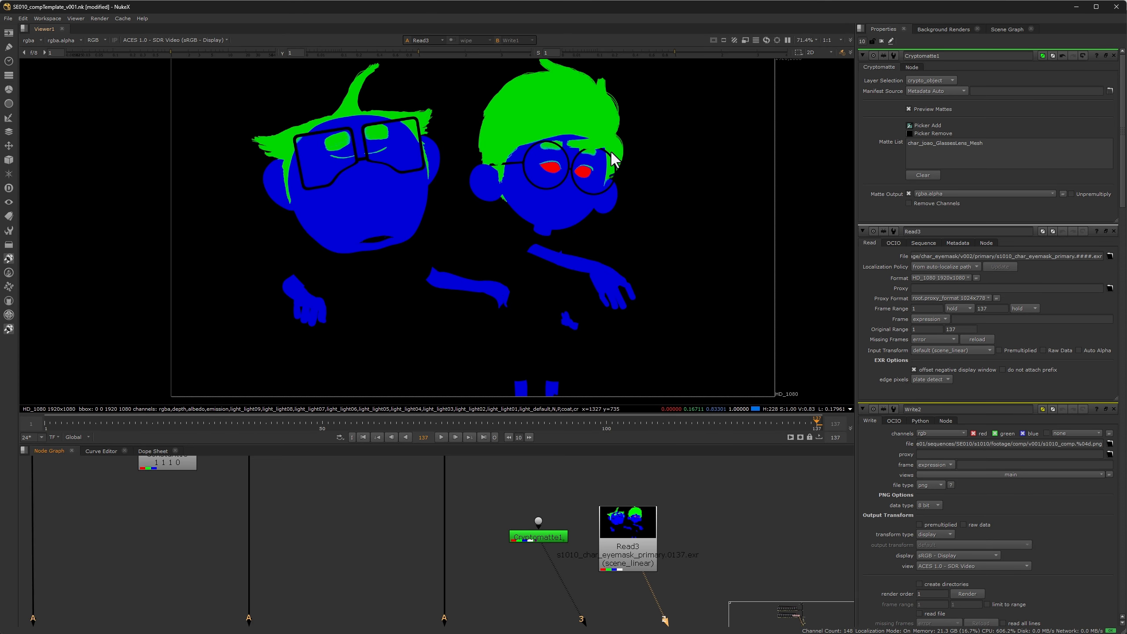
scroll(609, 153, up, 4)
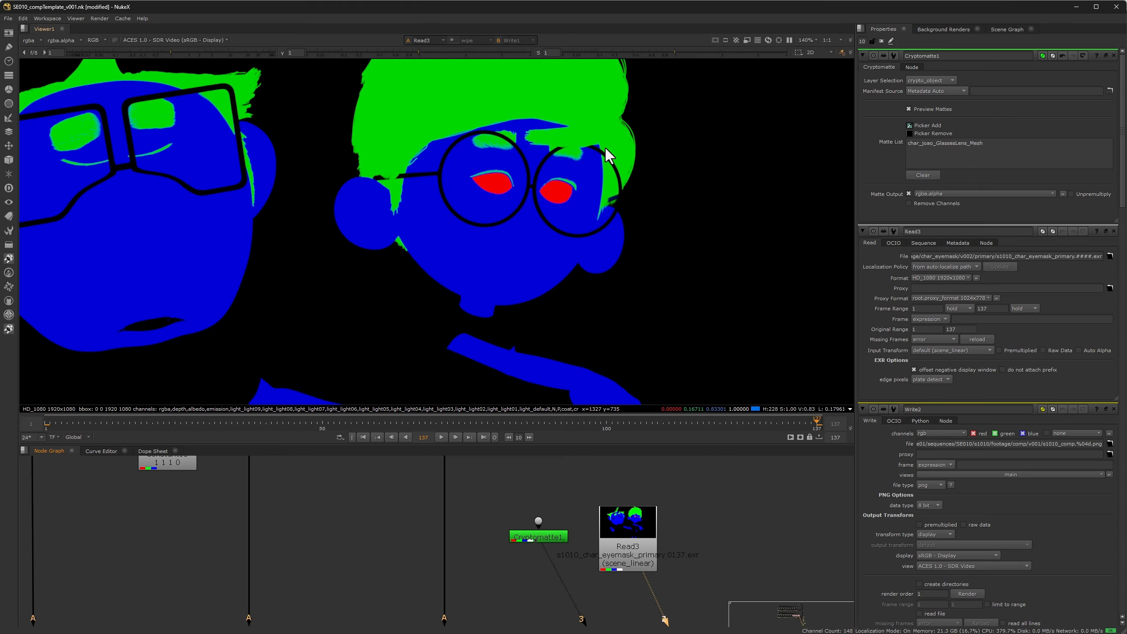
scroll(630, 406, down, 1)
scroll(573, 497, down, 1)
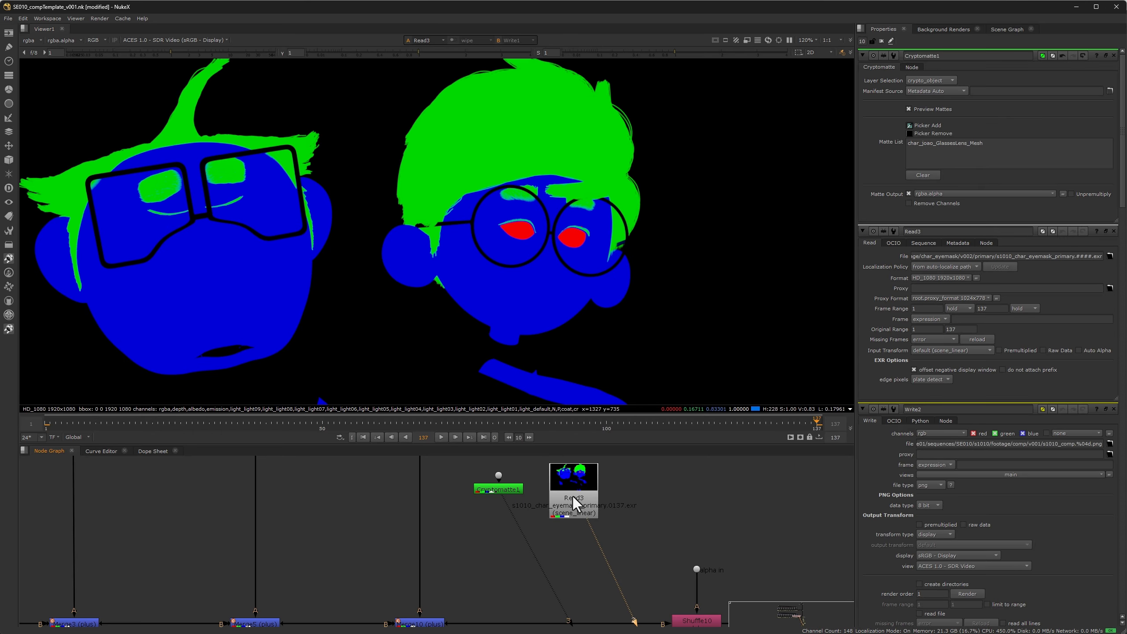
scroll(631, 519, down, 4)
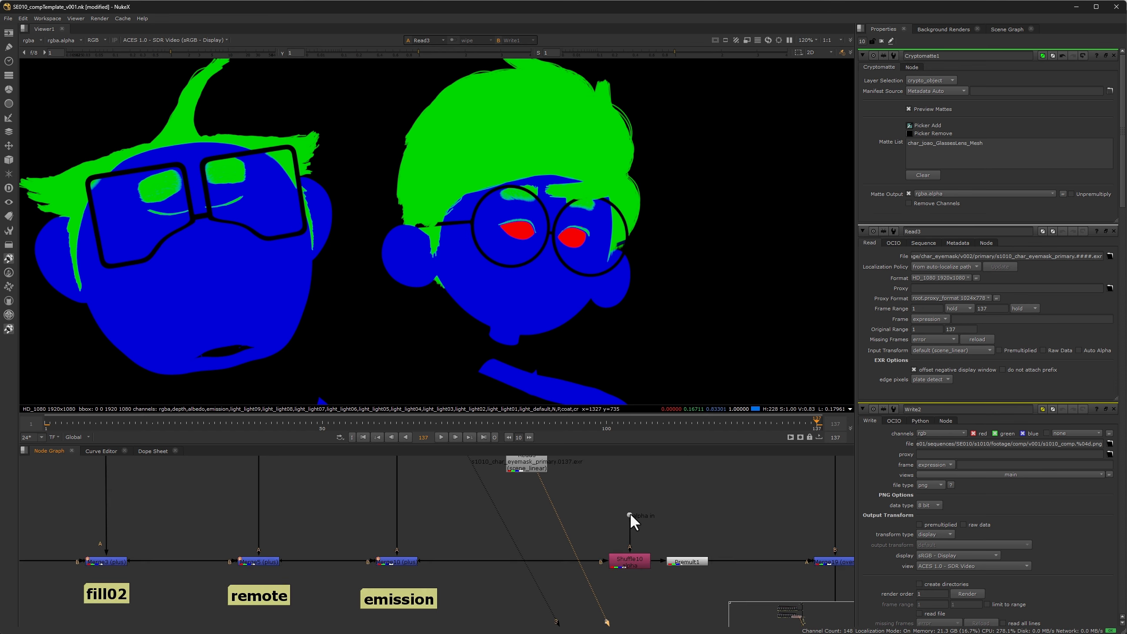
Step: Insert a Grade node on the character branch and connect the eye mask Read node as its mask
key(1)
click(572, 526)
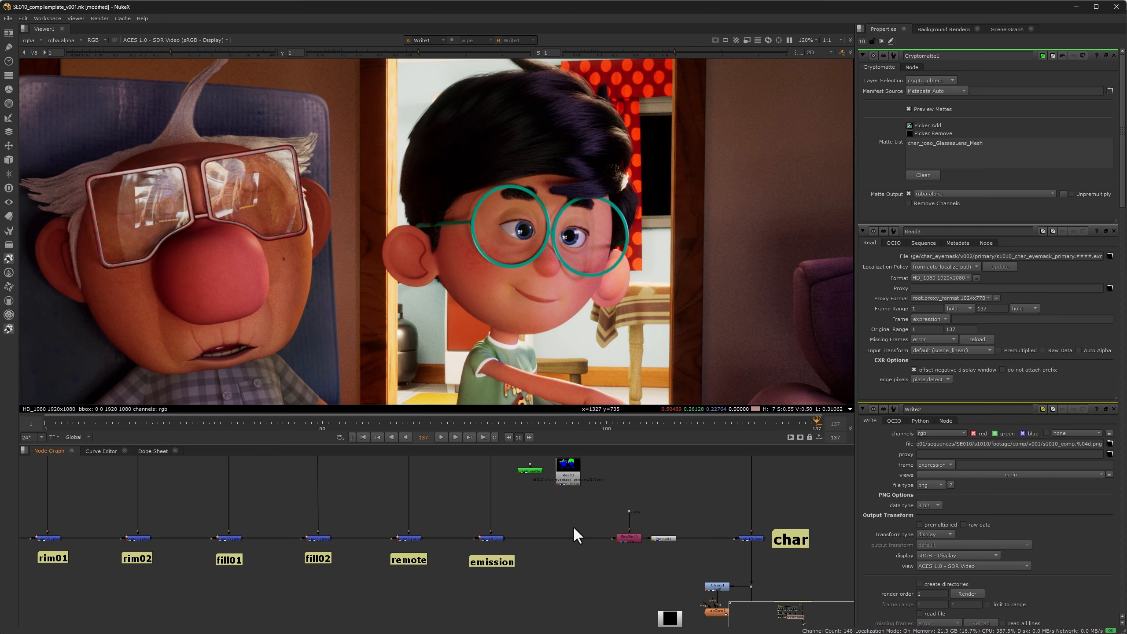
key(g)
drag(572, 526, 575, 474)
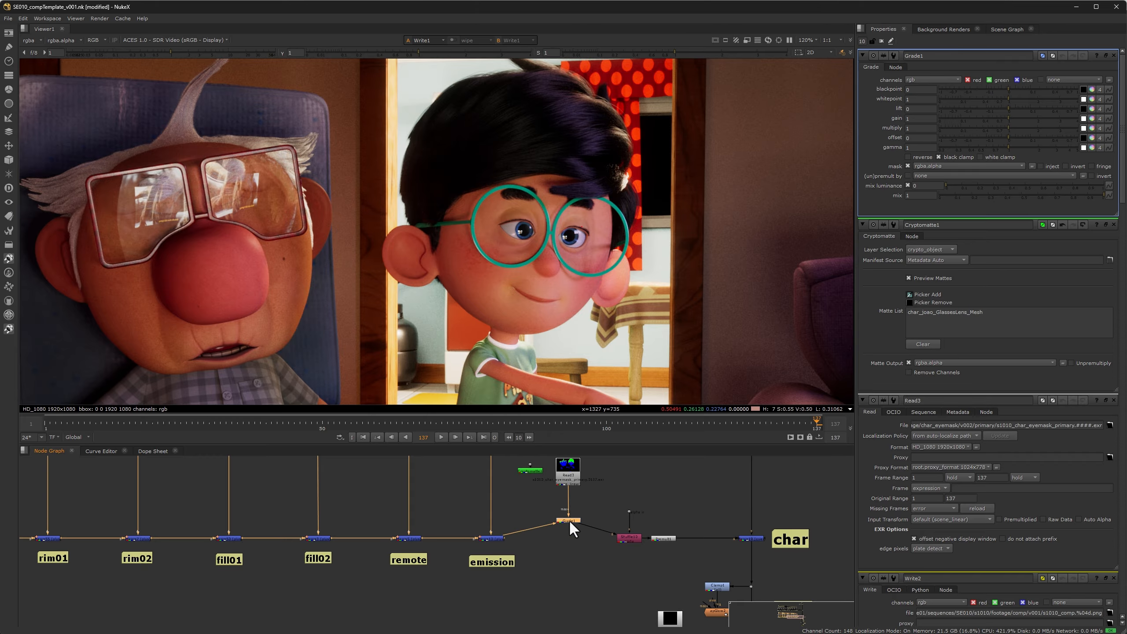
drag(569, 520, 569, 526)
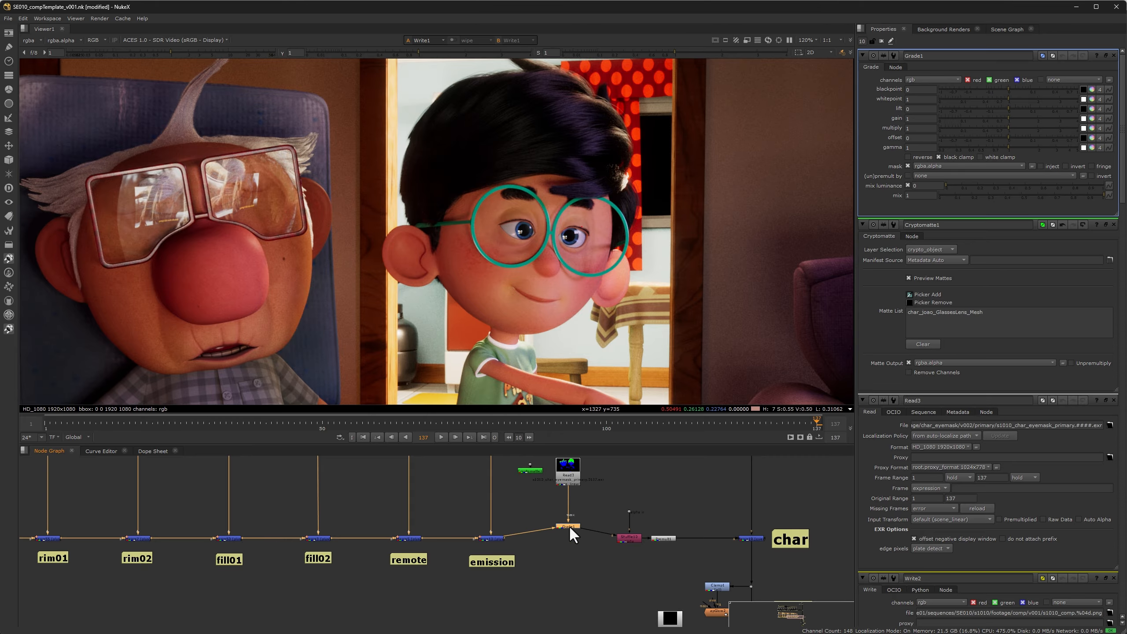
Step: Set the Grade mask channel to rgba.red and raise its multiply to about 1.28
click(939, 163)
click(937, 182)
click(1018, 128)
drag(1019, 127, 1037, 127)
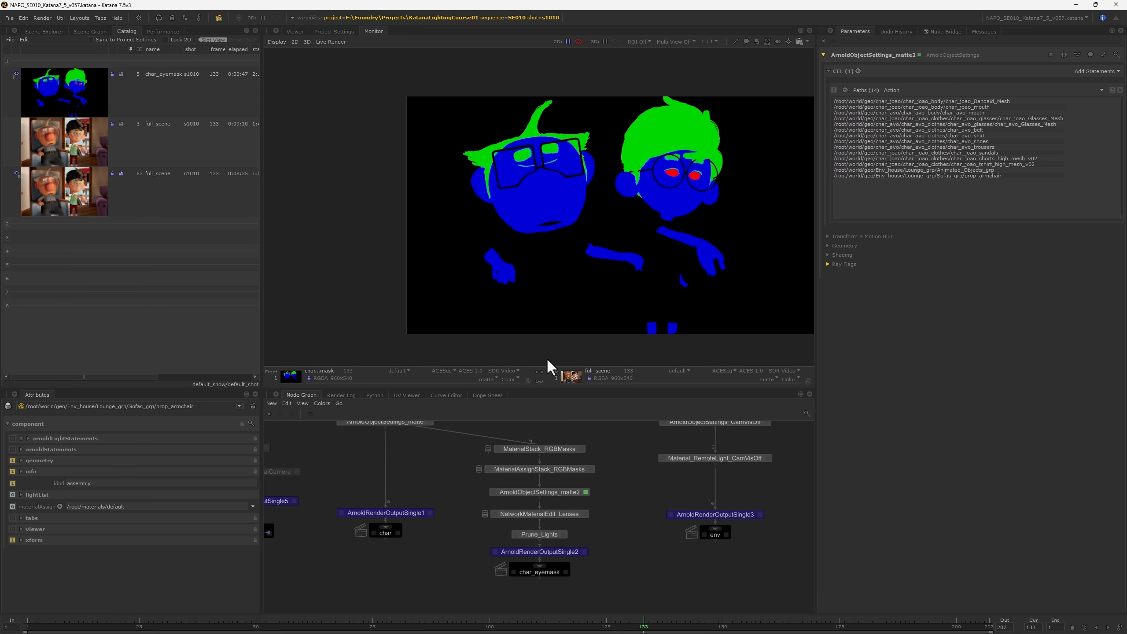
Step: Switch to Katana and inspect the ArnoldObjectSettings_matte node in the node graph
scroll(627, 516, down, 3)
scroll(462, 546, up, 3)
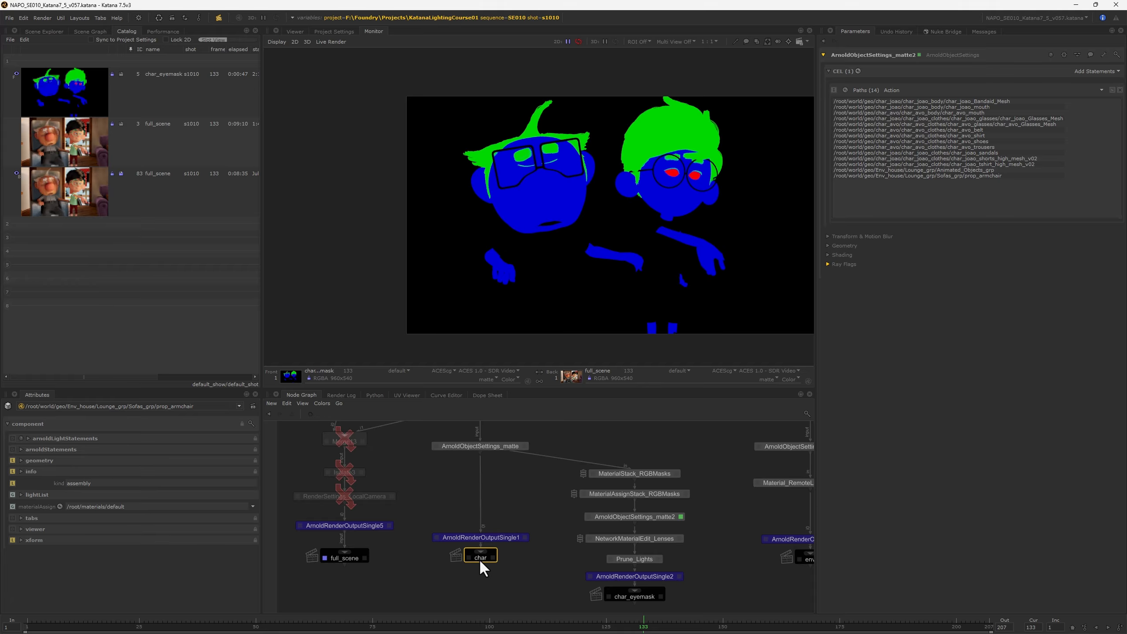
click(522, 459)
click(525, 447)
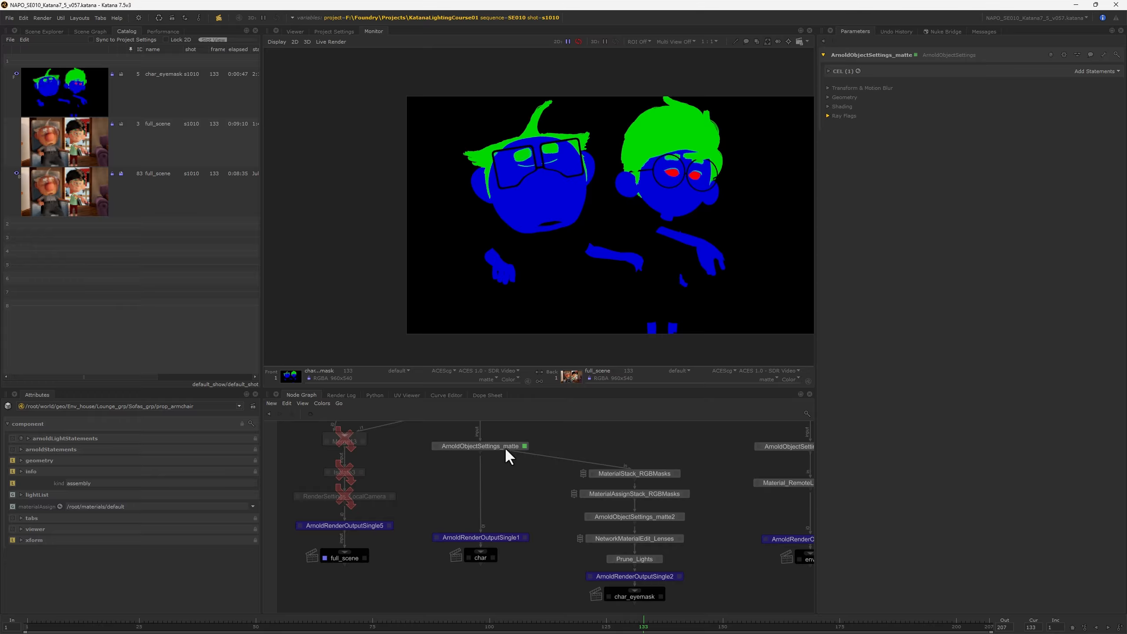
scroll(544, 499, up, 5)
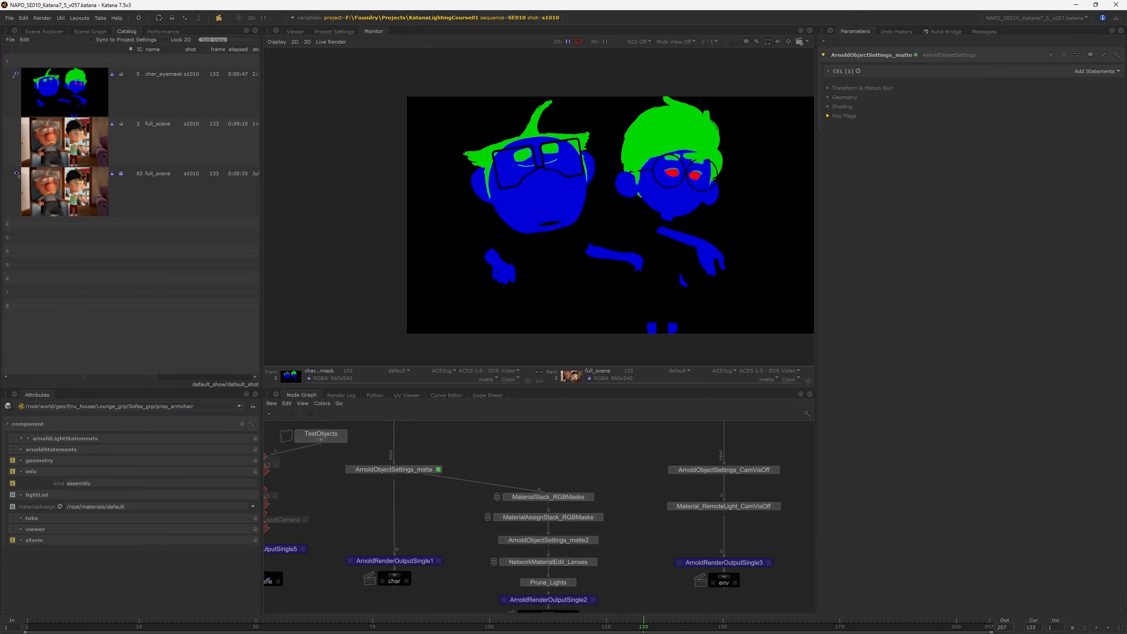
Step: Examine the Red, Green and Blue materials and their flat shader colors in MaterialStack_RGBMasks
click(578, 500)
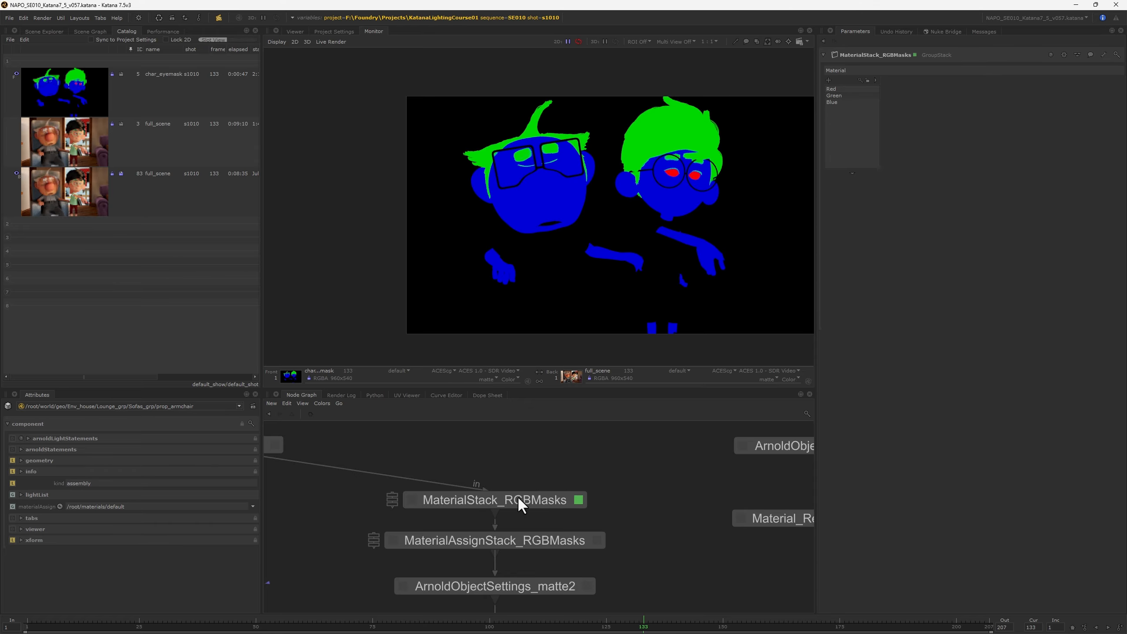
click(833, 90)
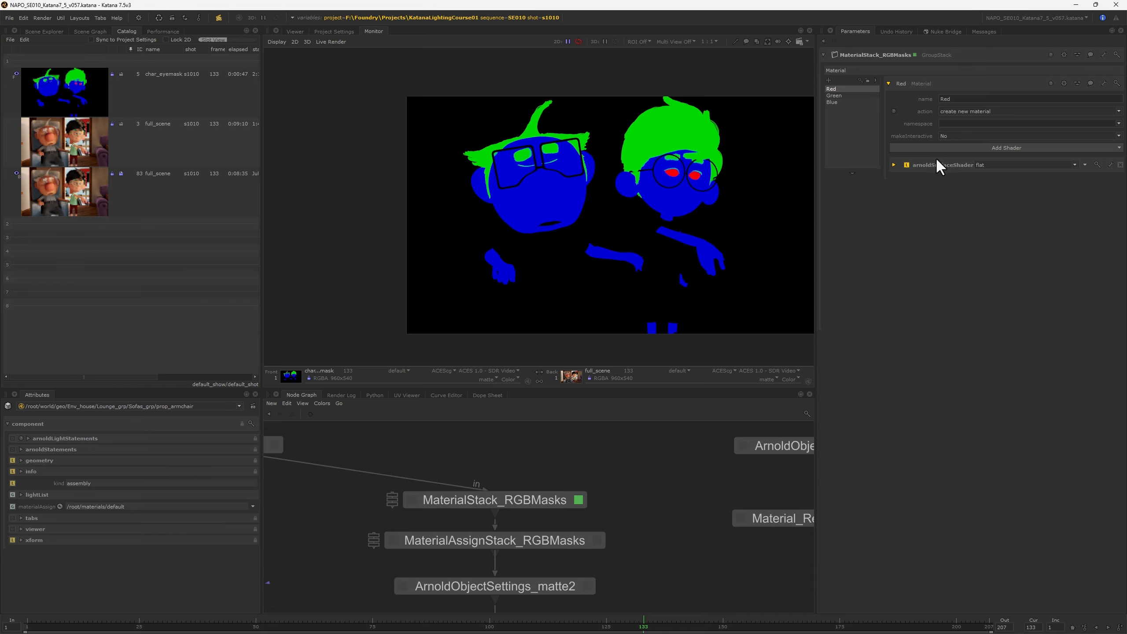
click(1001, 166)
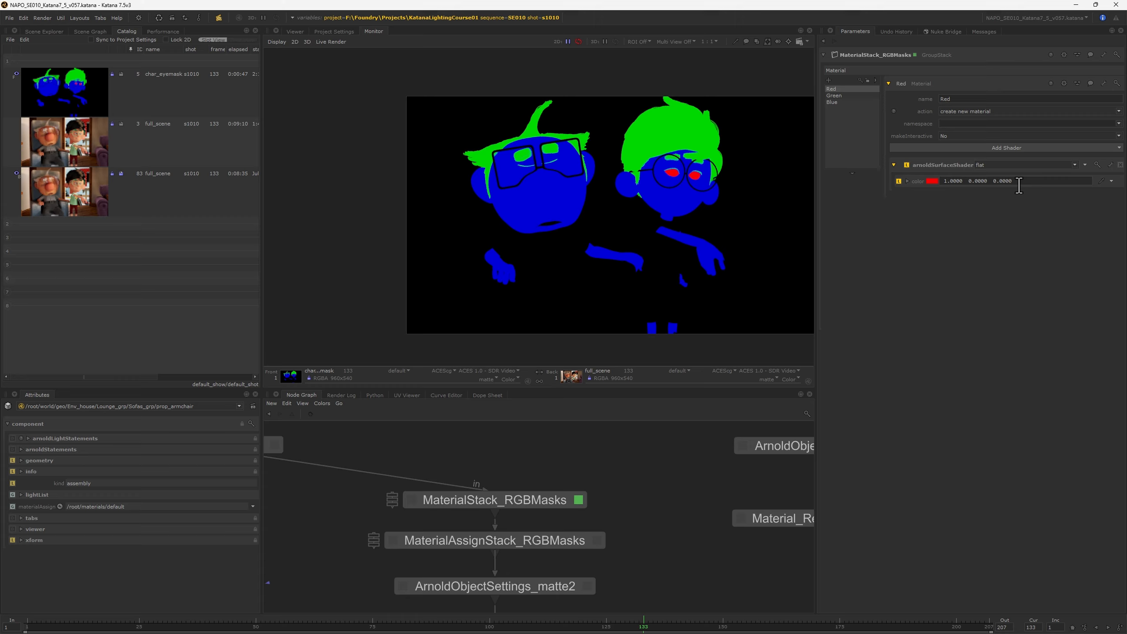
drag(1021, 184, 938, 184)
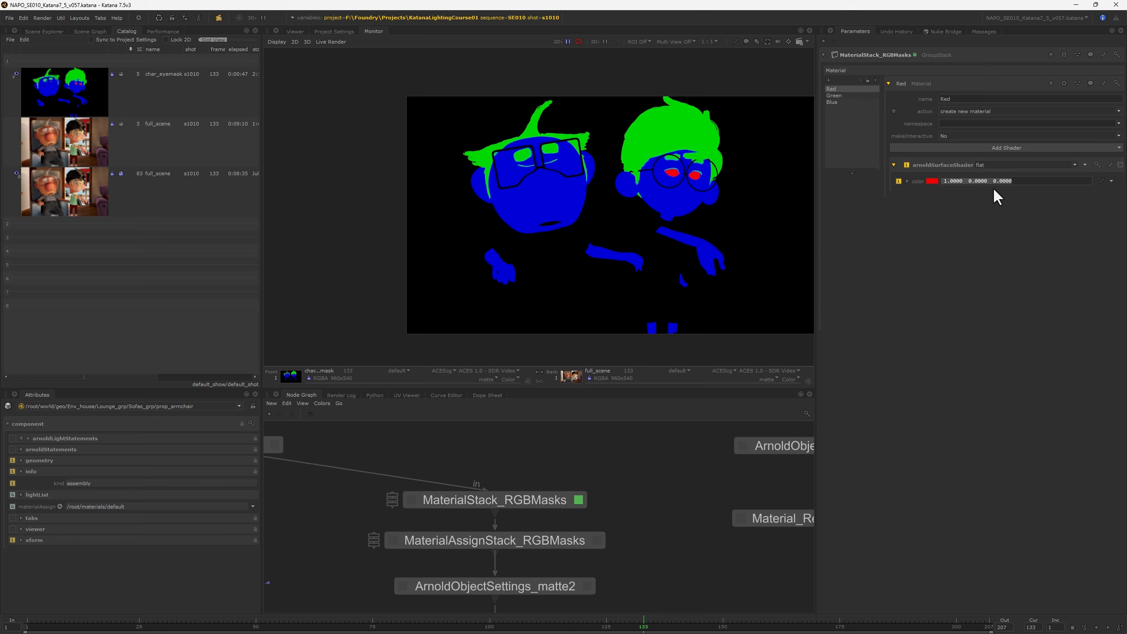
click(837, 95)
click(833, 102)
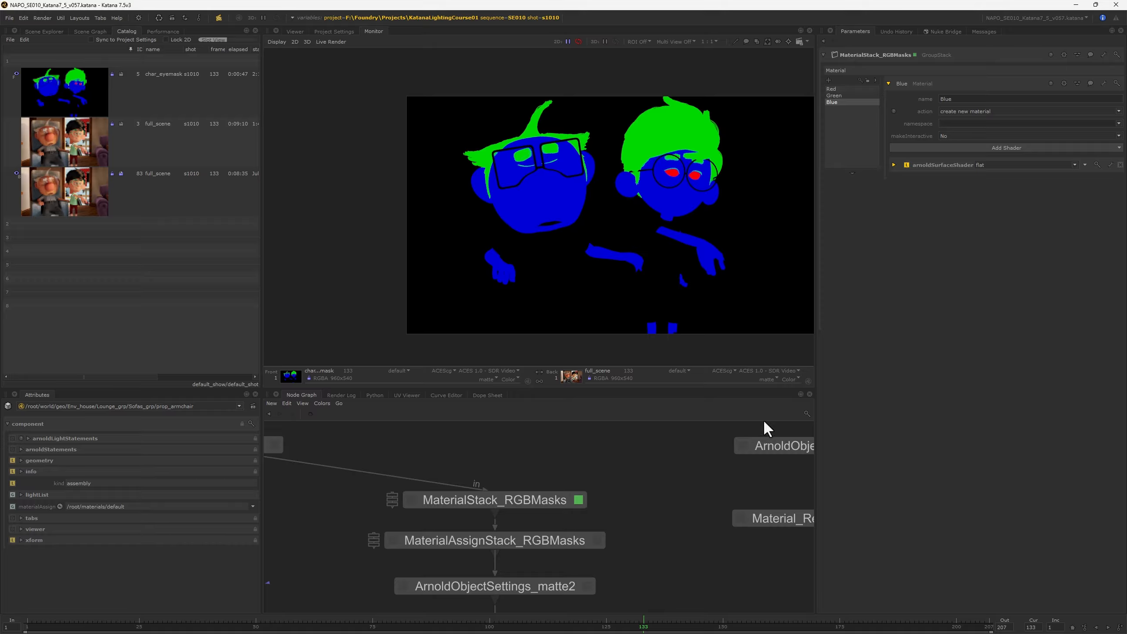
Step: Browse the Scene Explorer hierarchy down to the materials group
click(44, 31)
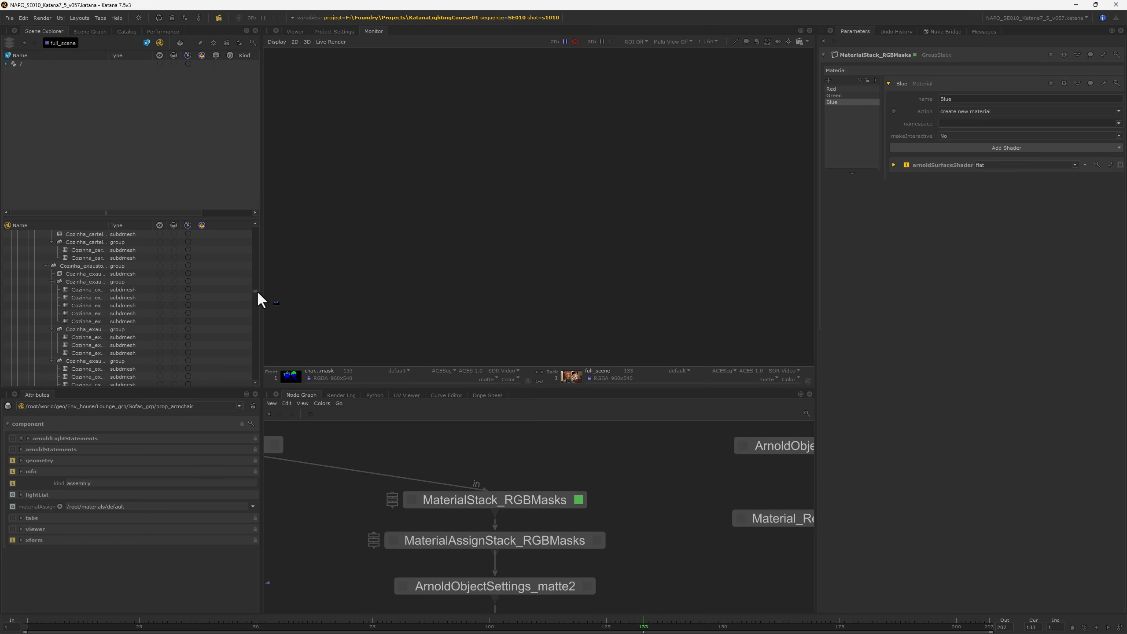
drag(256, 291, 251, 377)
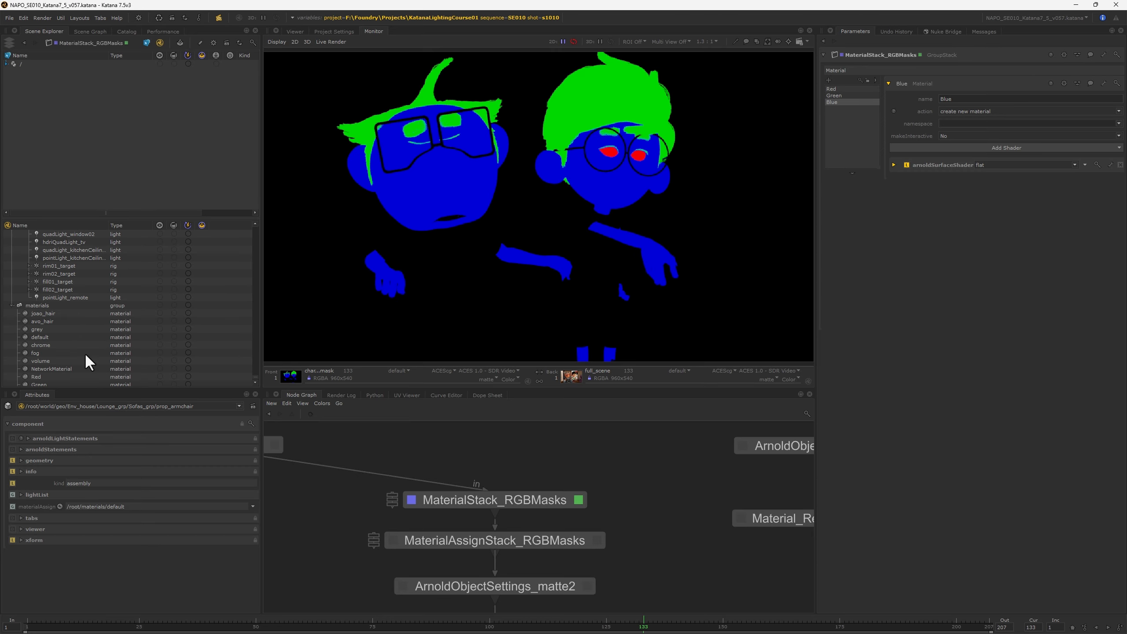
scroll(84, 353, down, 1)
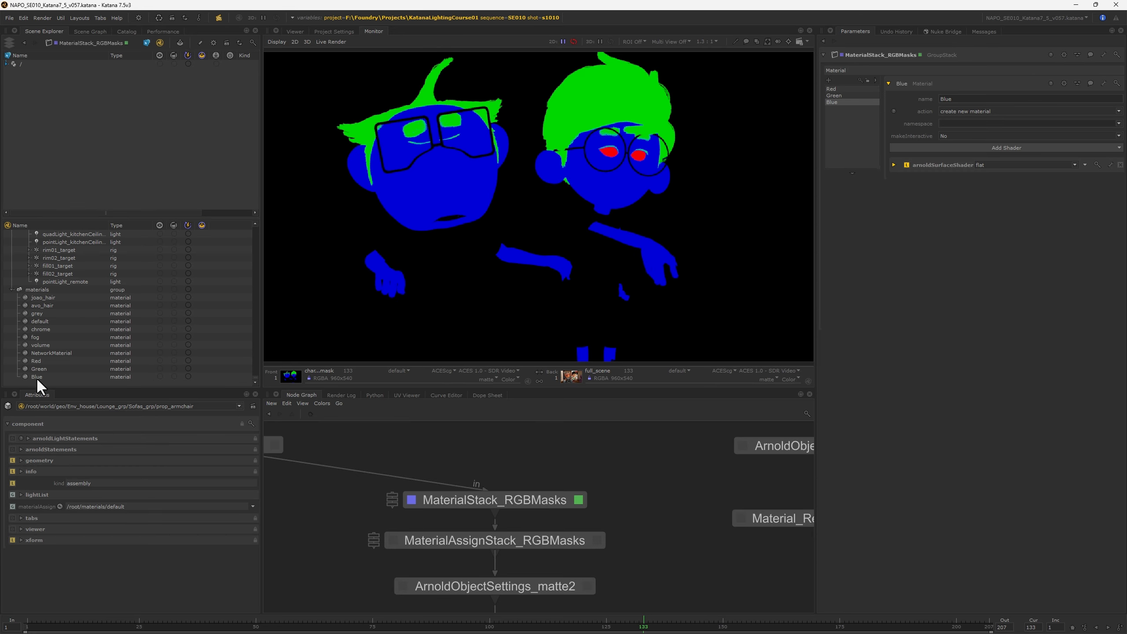
Step: Inspect the assignment paths in MaterialAssignStack_RGBMasks and the object list in ArnoldObjectSettings_matte2
click(630, 535)
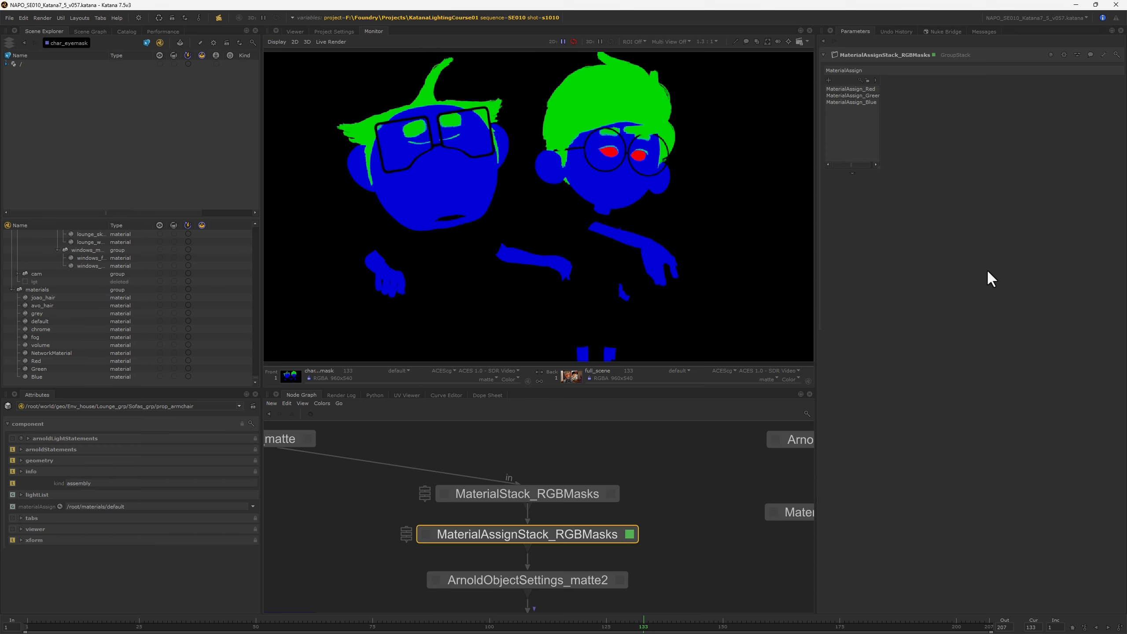
click(851, 89)
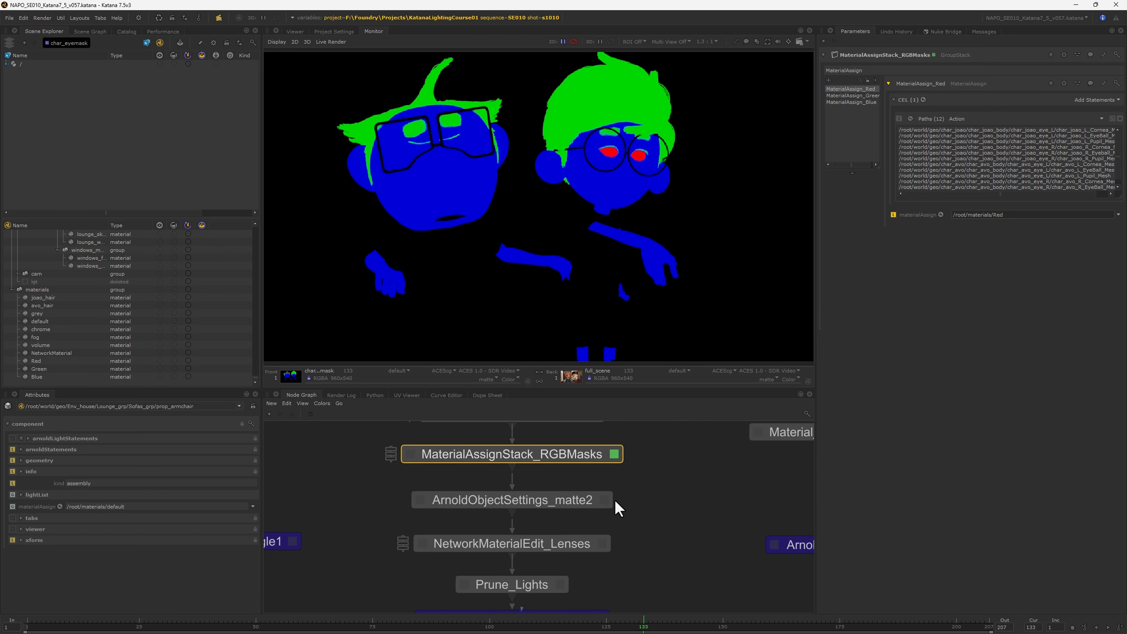
click(604, 500)
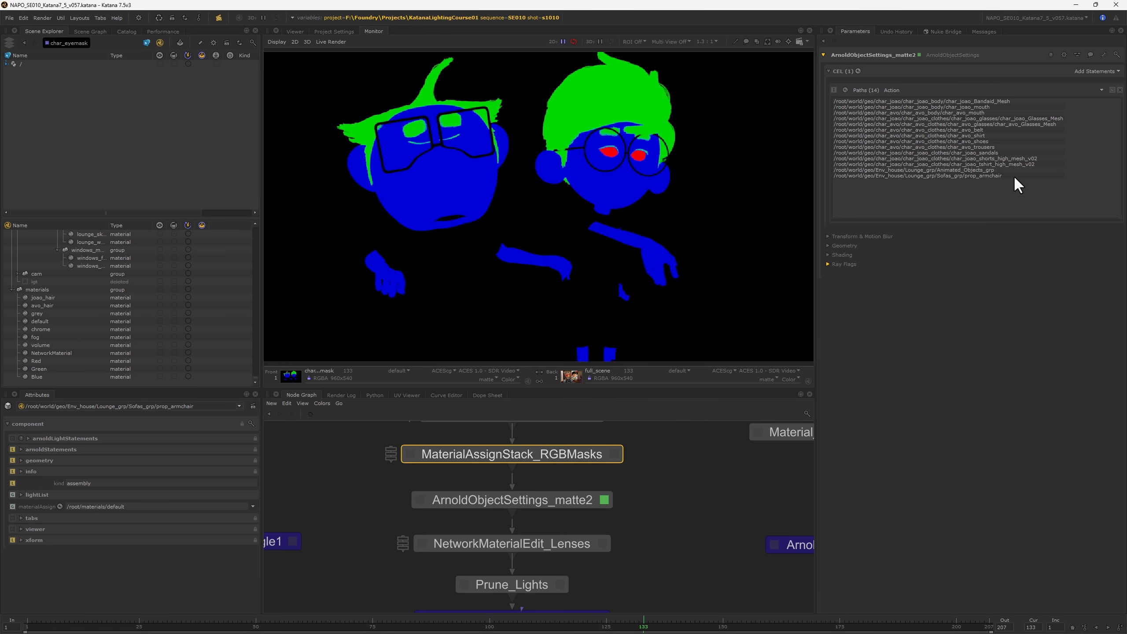
click(915, 170)
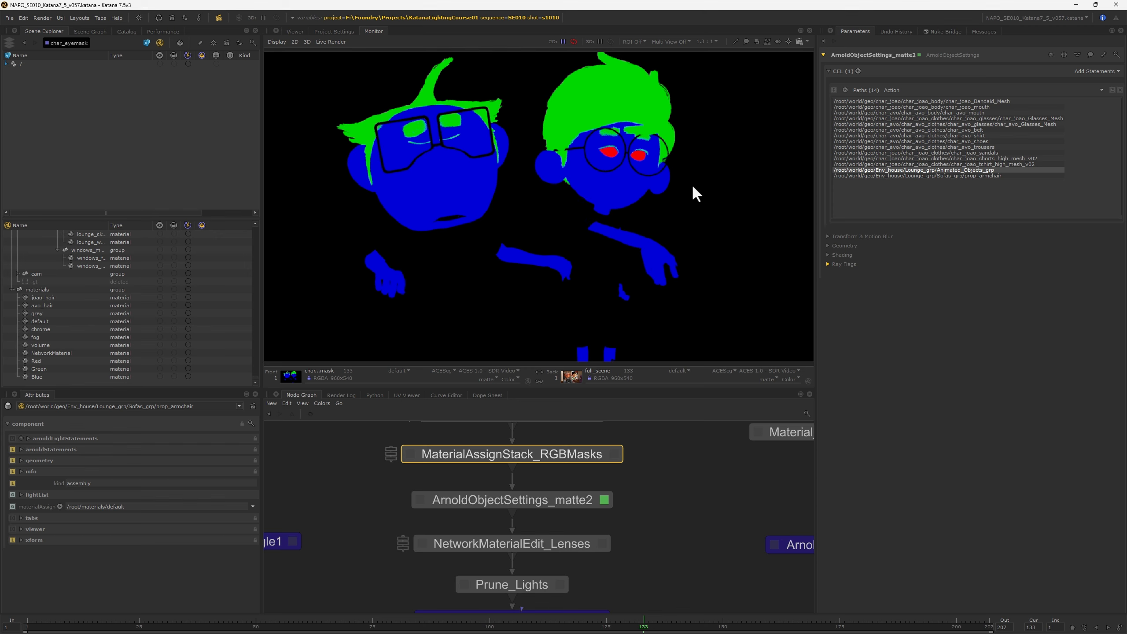
Step: Select NetworkMaterialEdit_Lenses and examine the eye mask render close up in the monitor
middle_drag(651, 191, 551, 233)
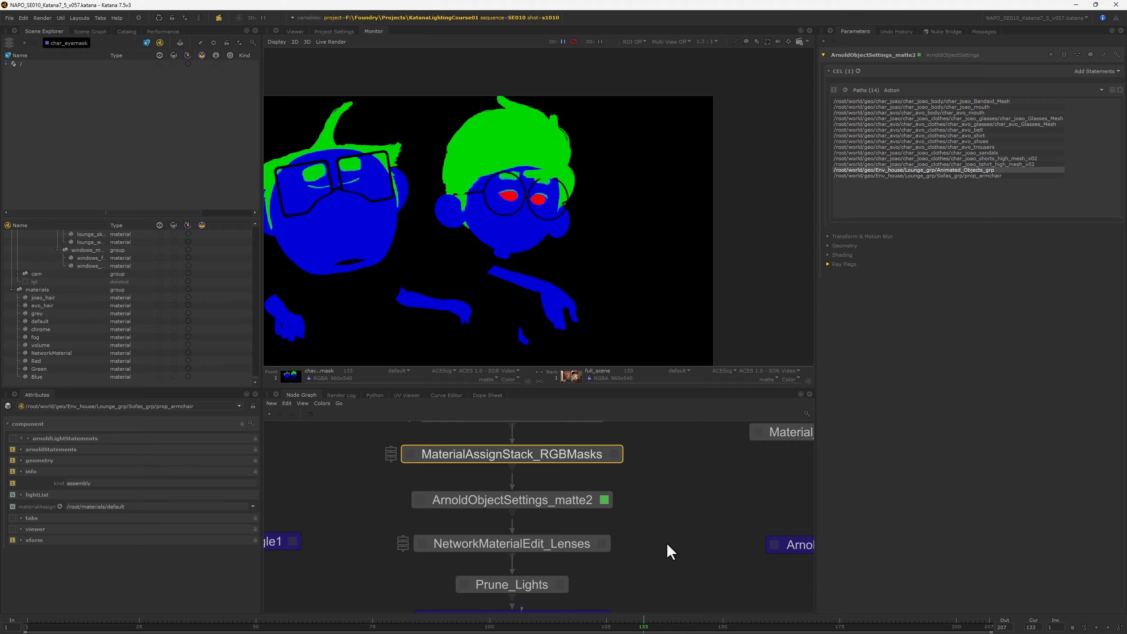
middle_drag(666, 542, 678, 502)
click(560, 504)
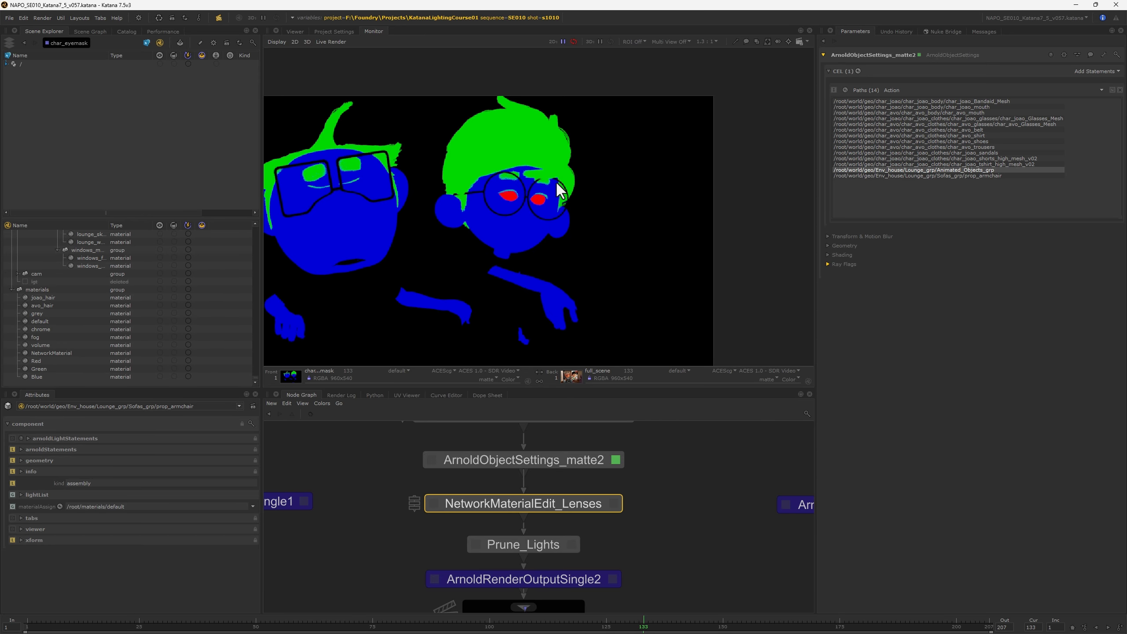
scroll(544, 199, up, 10)
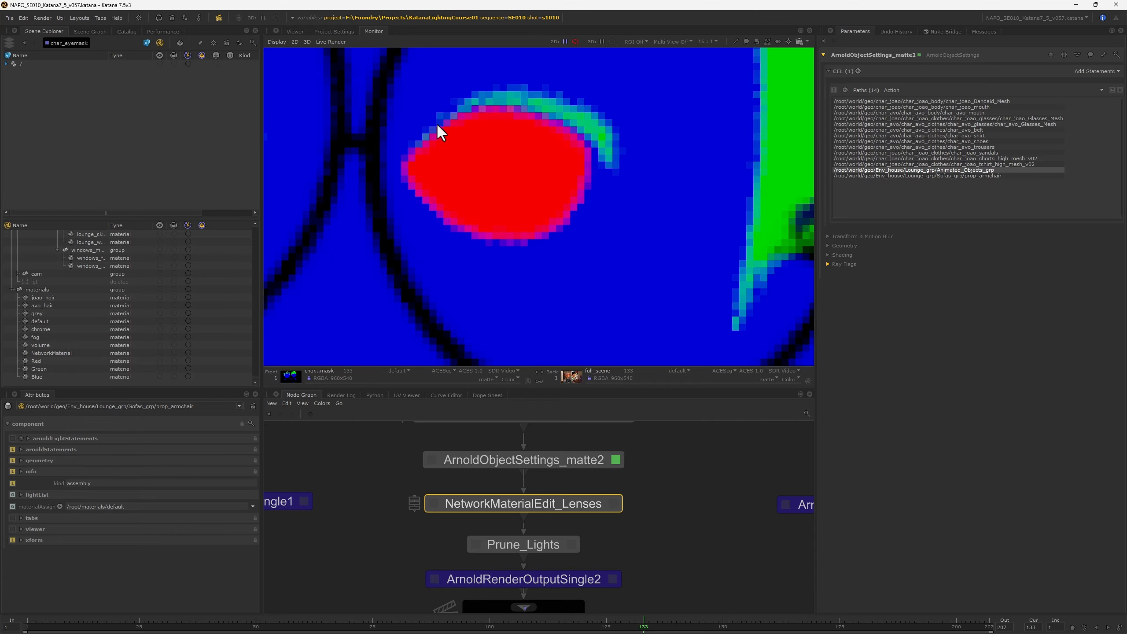
scroll(588, 229, down, 4)
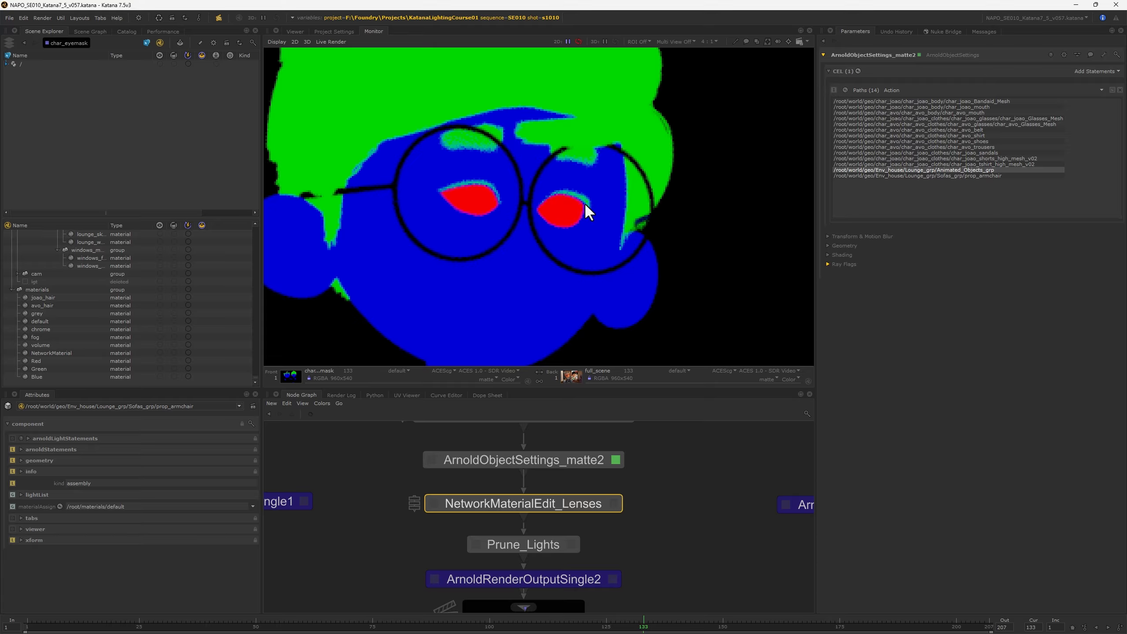
Step: Dive into NetworkMaterialEdit_Lenses and examine the Specular parameters of the Joao lens material's standard_surface48 shader
ctrl+middle_click(592, 502)
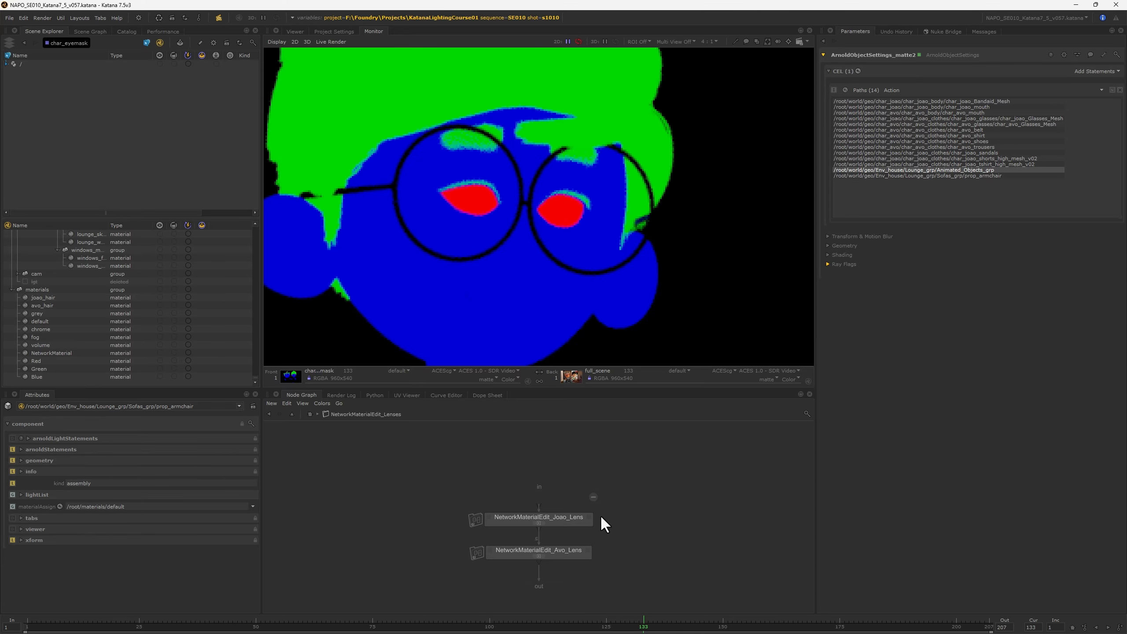
ctrl+middle_click(569, 518)
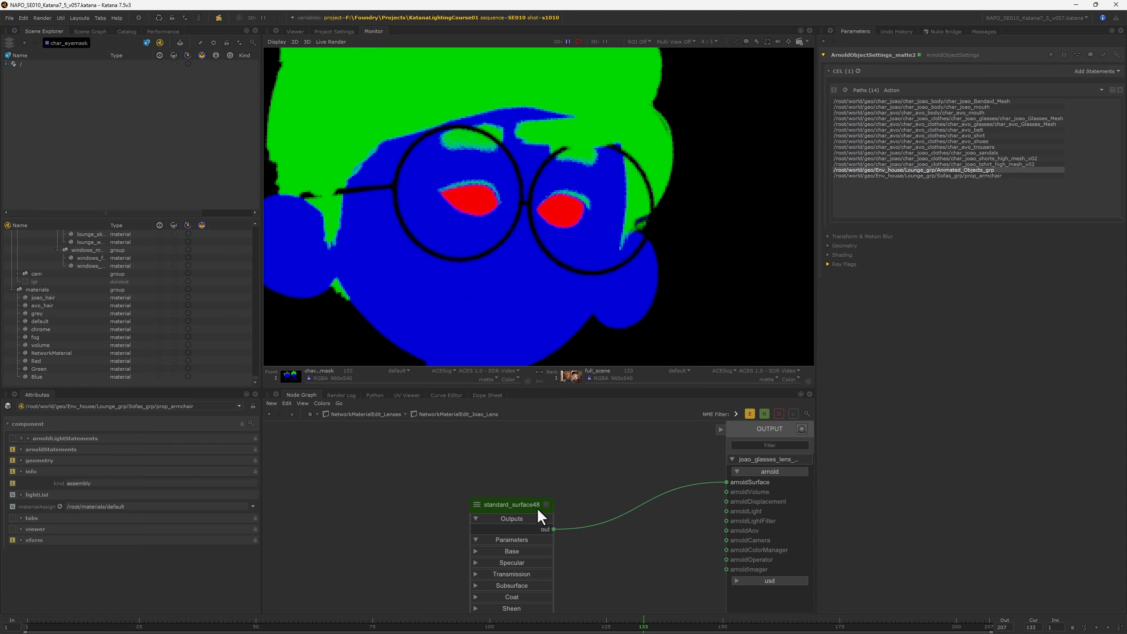
click(546, 505)
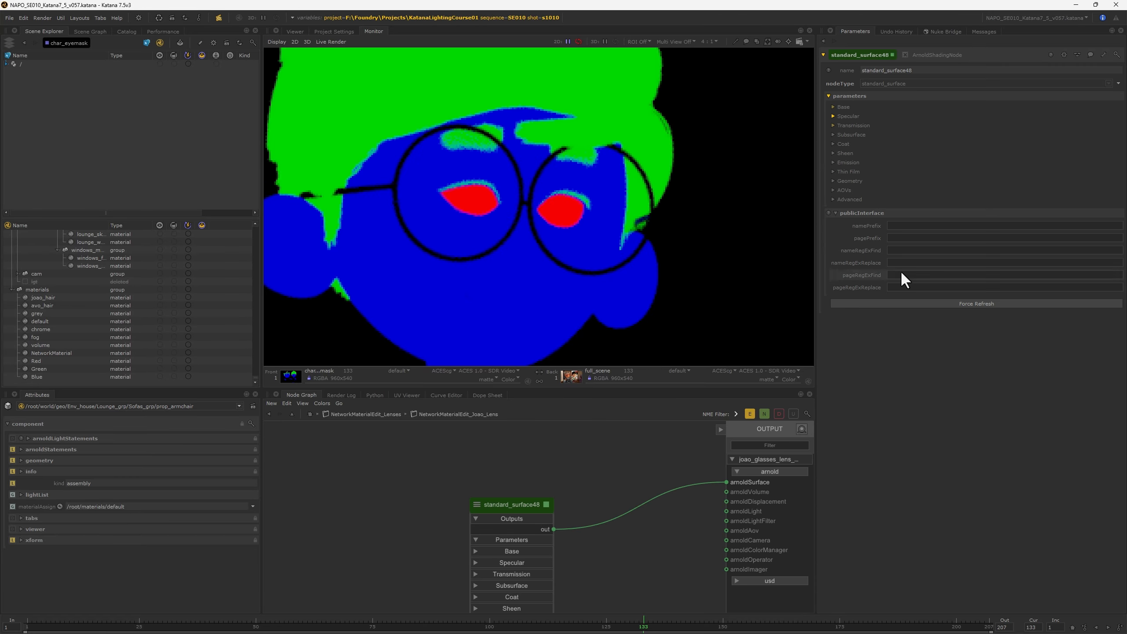
click(833, 115)
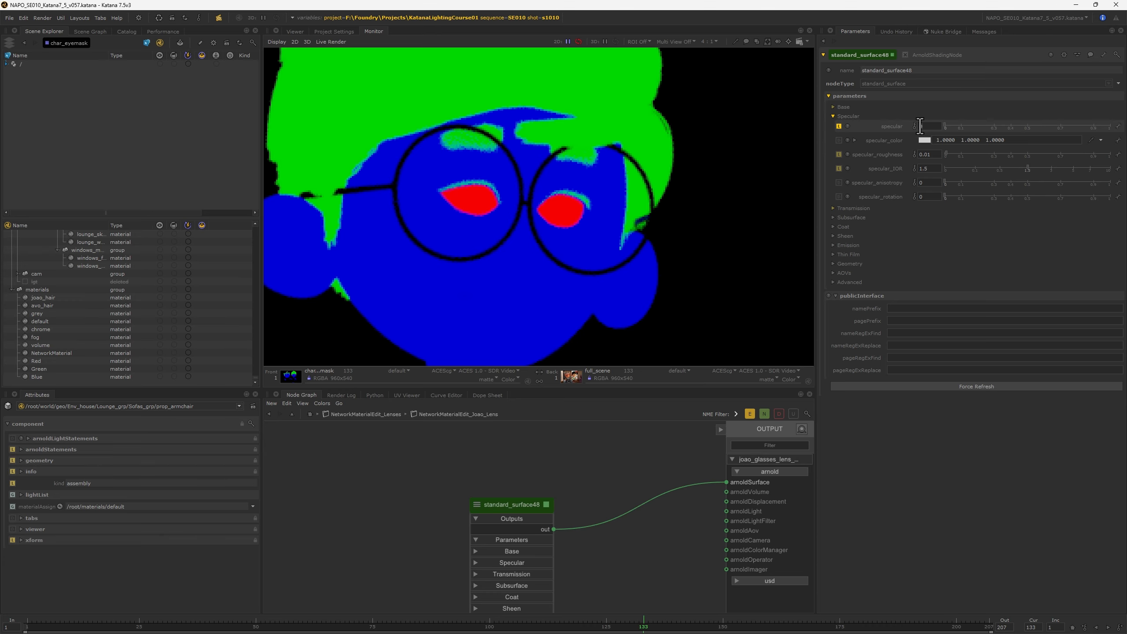
click(854, 208)
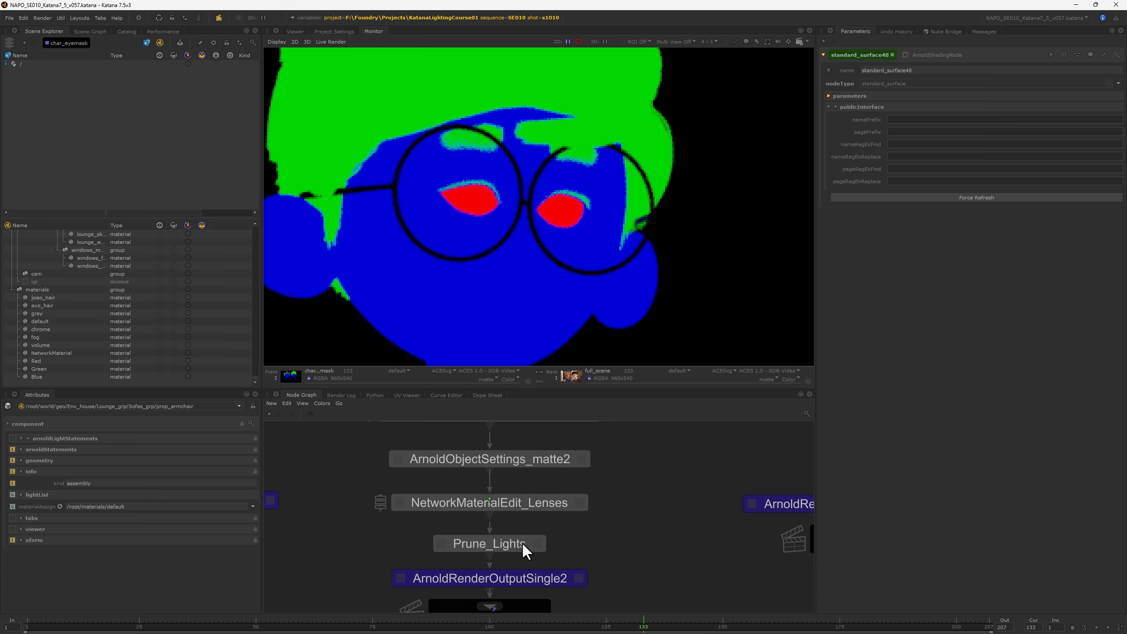
Step: Inspect the Prune_Lights node and the char_eyemask pass settings of ArnoldRenderOutputSingle2
double_click(515, 542)
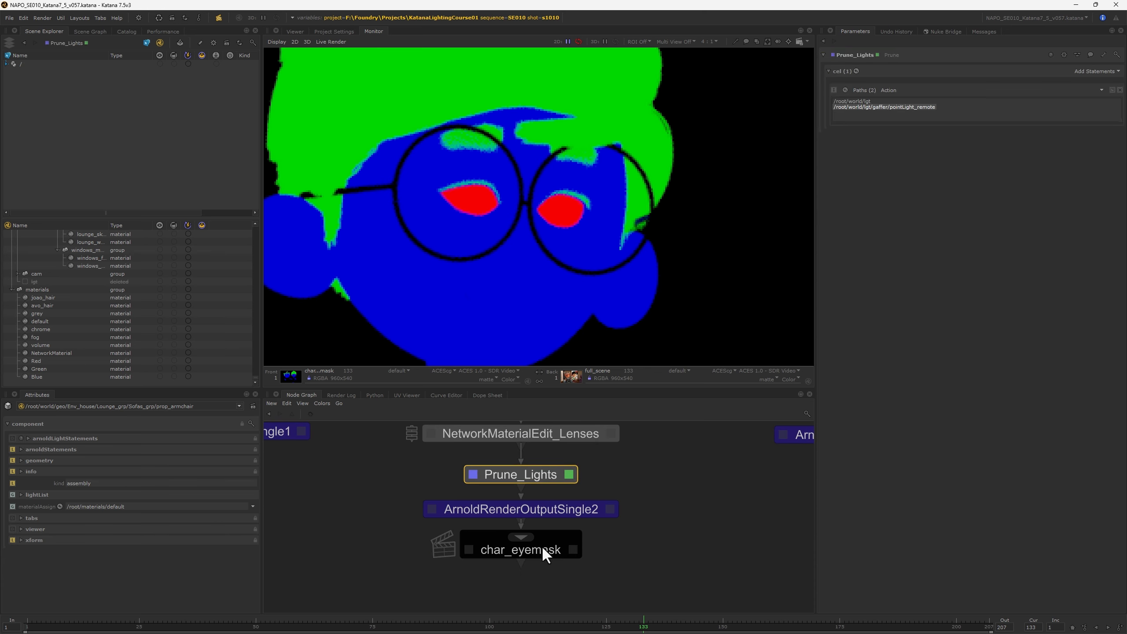
double_click(541, 546)
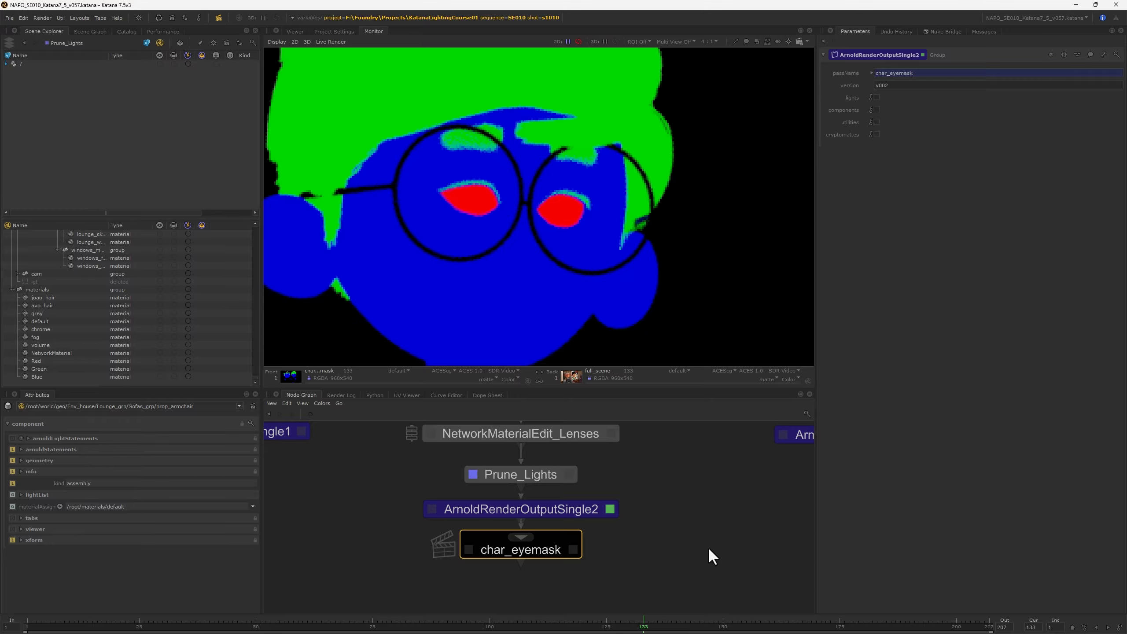
click(650, 535)
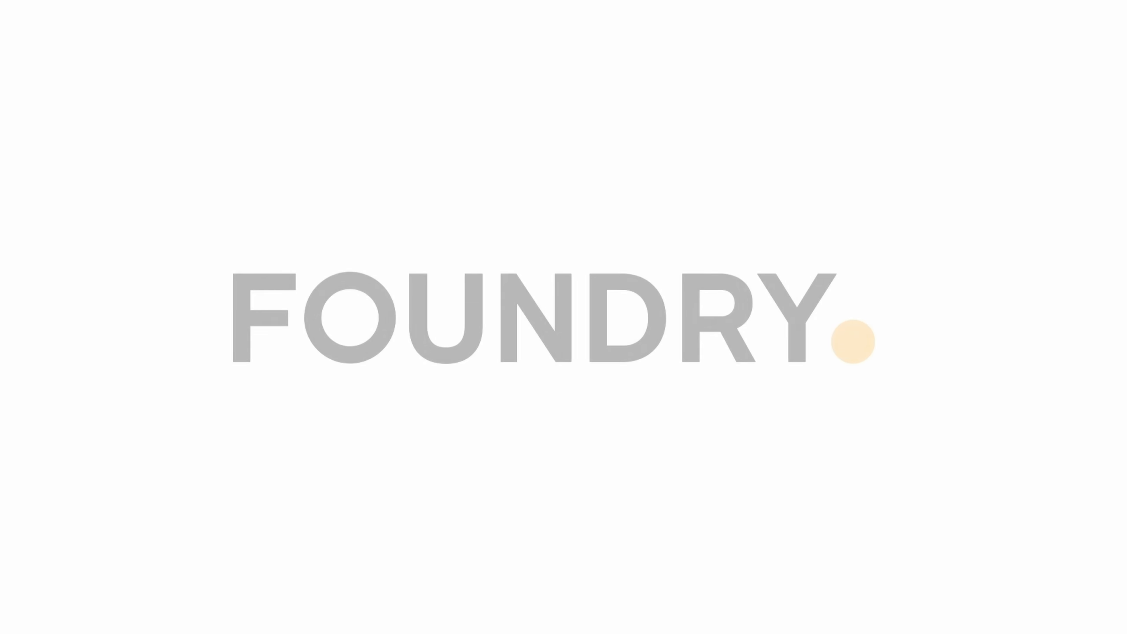